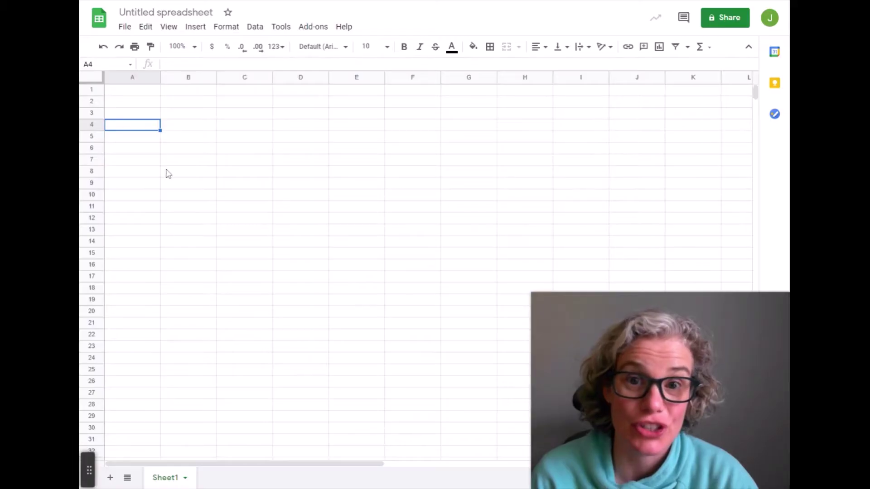
# Enter 'indepdent variable' in A2 and 'dependent variable' in B2, adjusting column A's width.
pyautogui.click(148, 107)
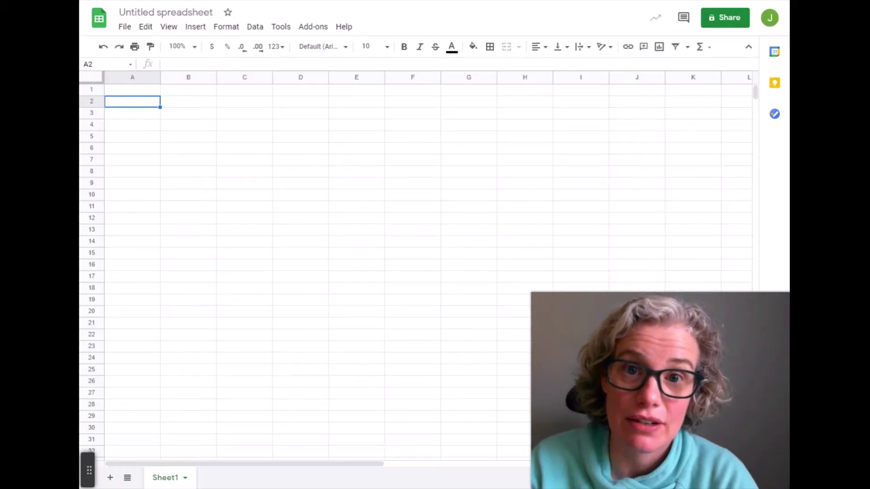
pyautogui.write('indepdent variable')
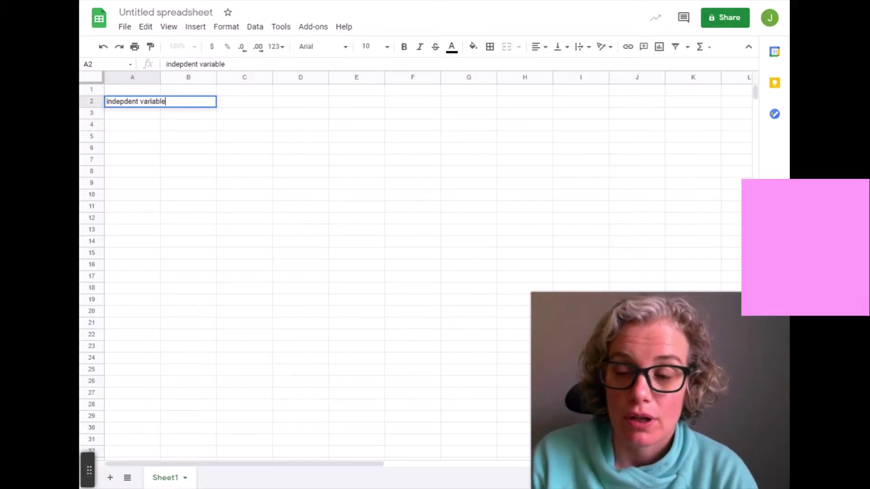
pyautogui.press('Return')
pyautogui.press('Up')
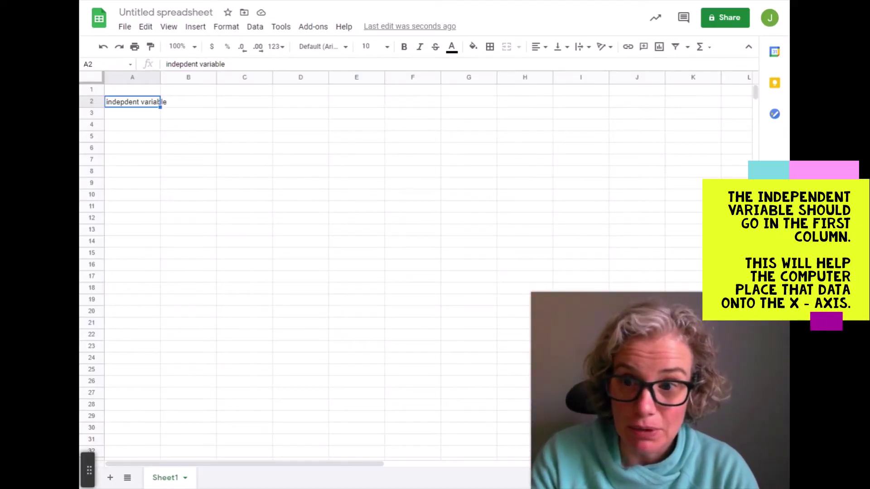
pyautogui.click(188, 102)
pyautogui.write('depend')
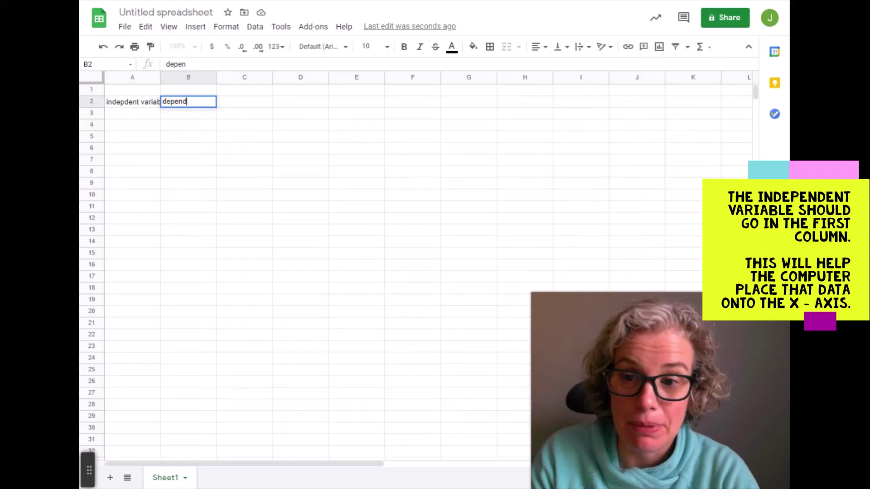
pyautogui.write('ent variable')
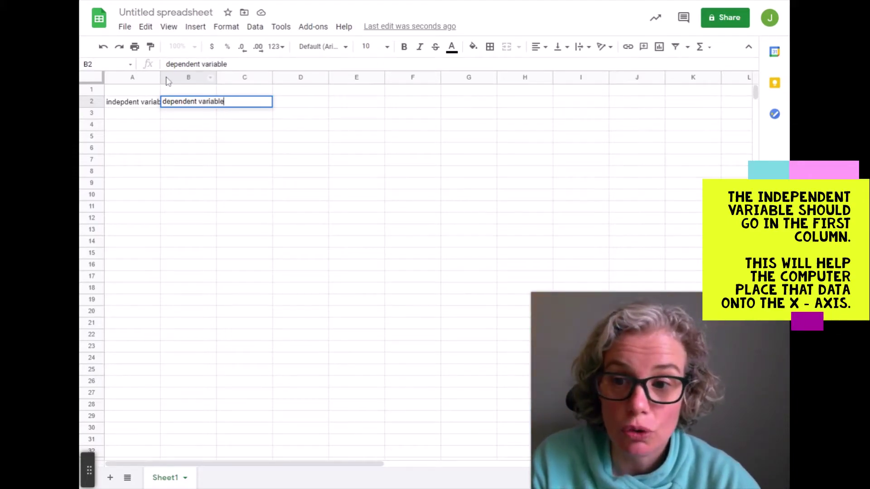
pyautogui.moveTo(161, 78); pyautogui.dragTo(193, 78)
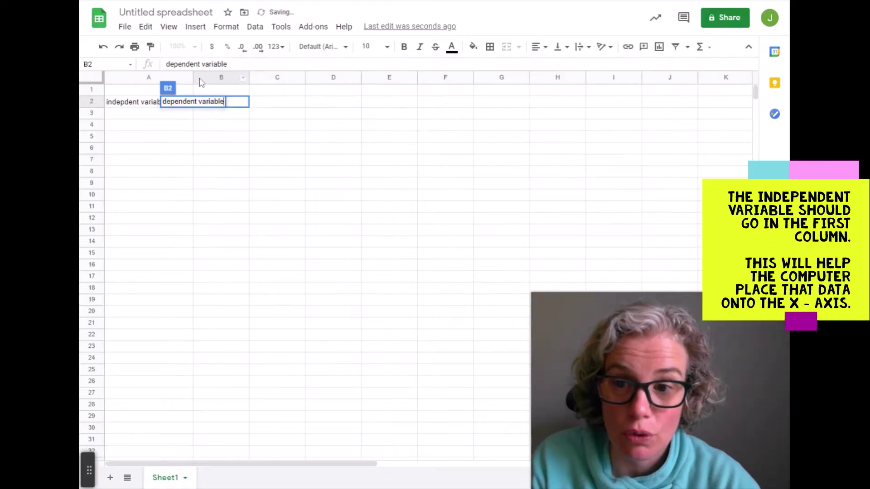
pyautogui.click(222, 123)
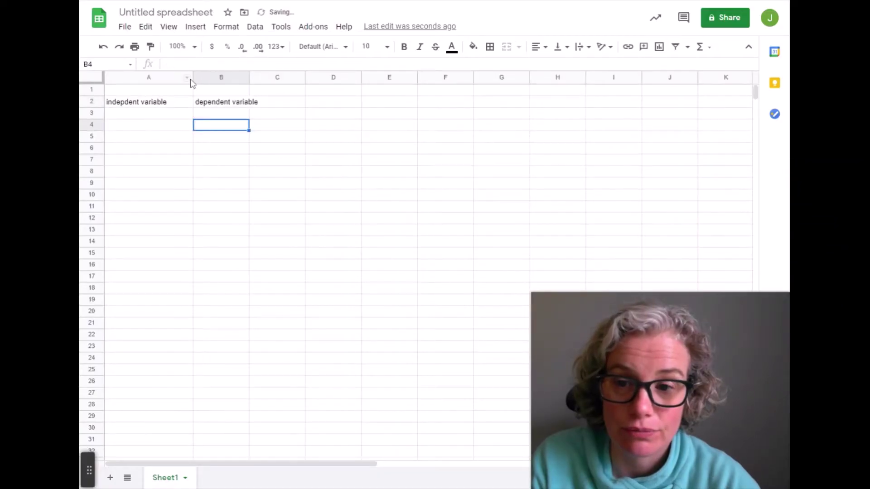
pyautogui.moveTo(192, 78); pyautogui.dragTo(152, 78)
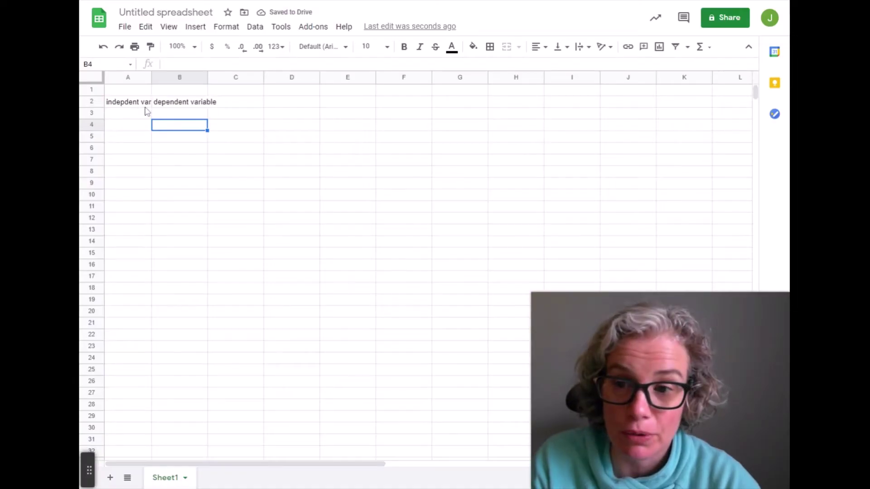
# Widen columns A and B so the ramp and ball-roll headings fit.
pyautogui.moveTo(152, 77); pyautogui.dragTo(153, 77)
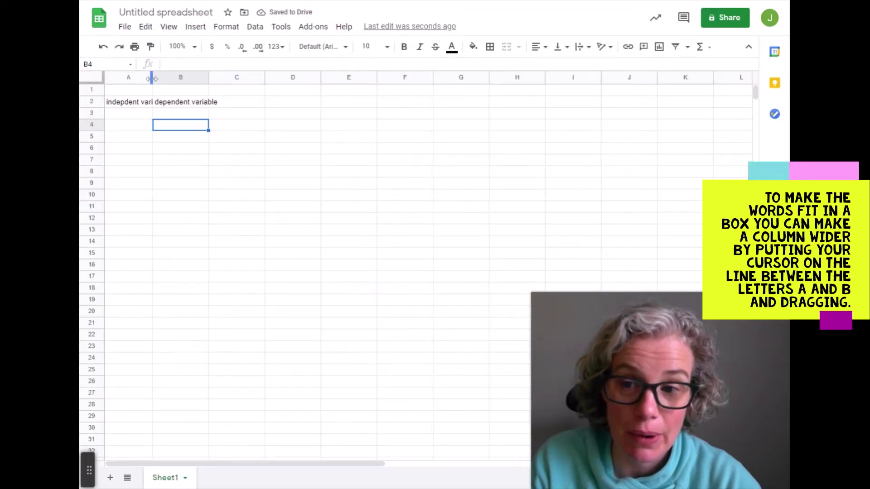
pyautogui.moveTo(152, 78); pyautogui.dragTo(183, 79)
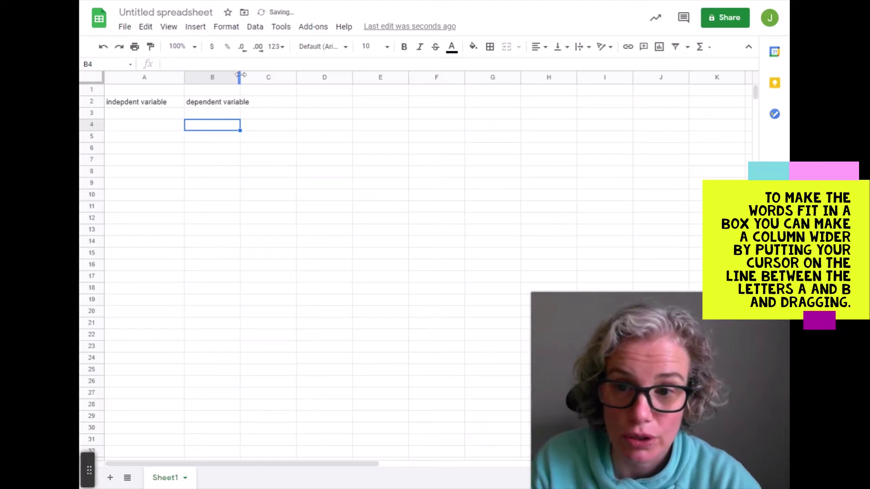
pyautogui.moveTo(240, 75); pyautogui.dragTo(269, 75)
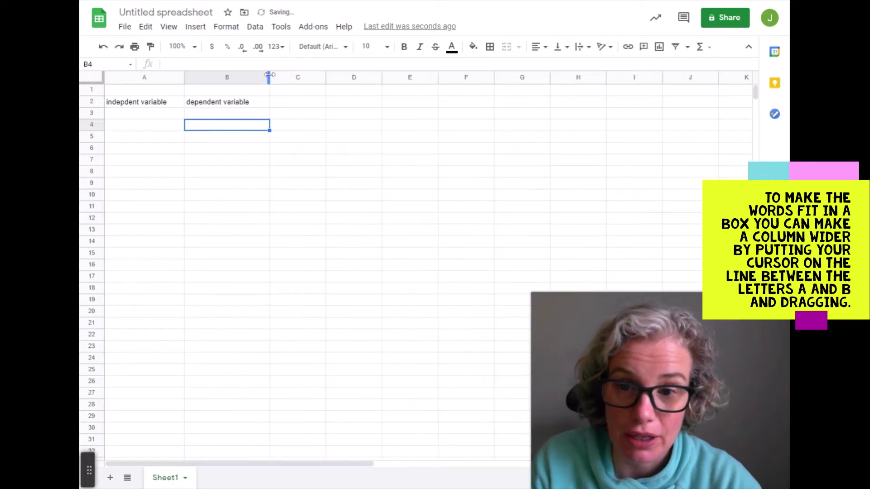
pyautogui.click(154, 103)
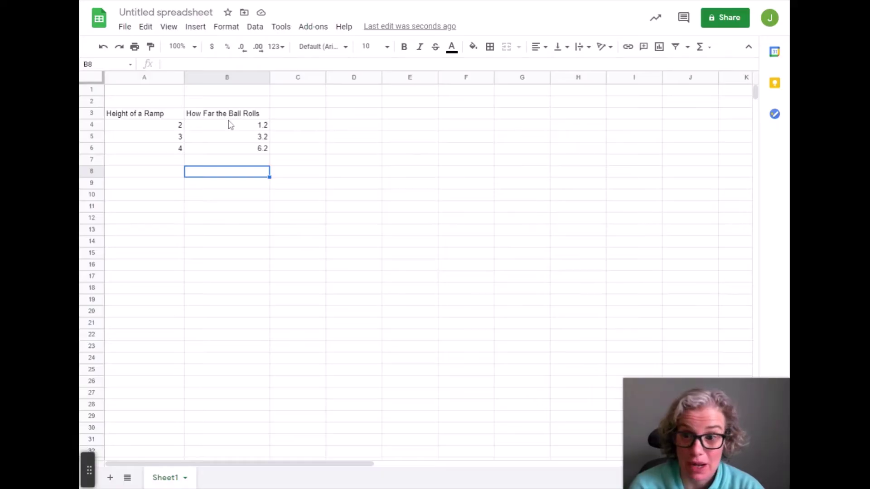
pyautogui.click(153, 117)
pyautogui.click(159, 149)
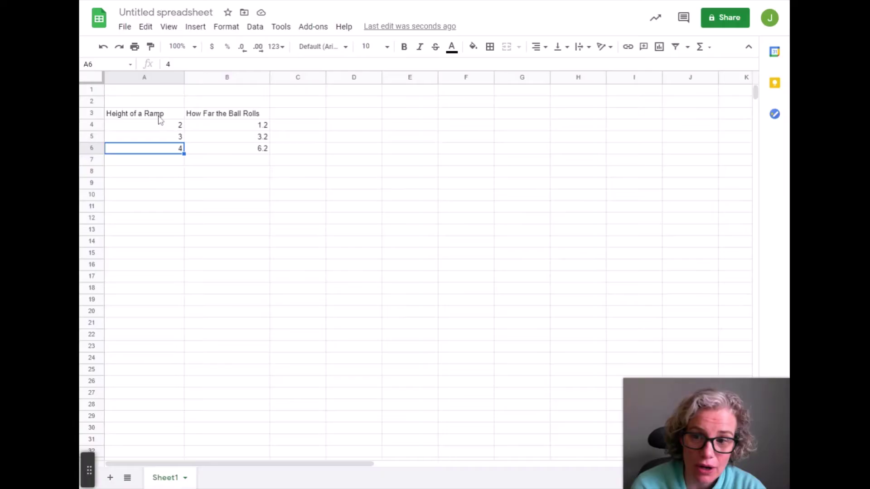
pyautogui.click(178, 127)
pyautogui.click(179, 147)
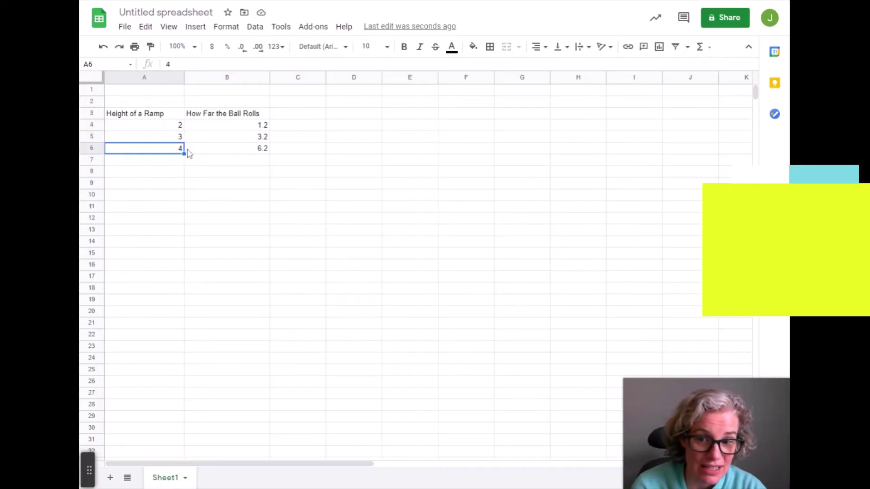
pyautogui.click(148, 117)
pyautogui.moveTo(148, 117); pyautogui.dragTo(252, 152)
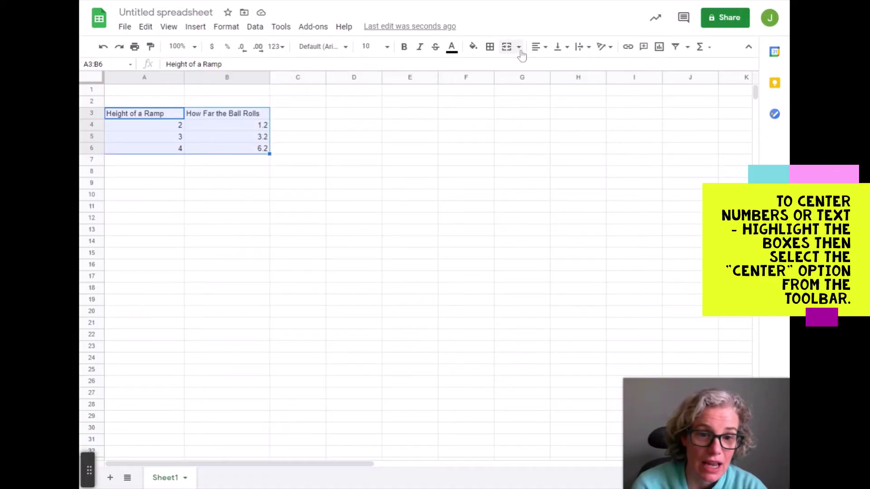
# Center-align the ramp table cells A3:B6 horizontally.
pyautogui.click(540, 47)
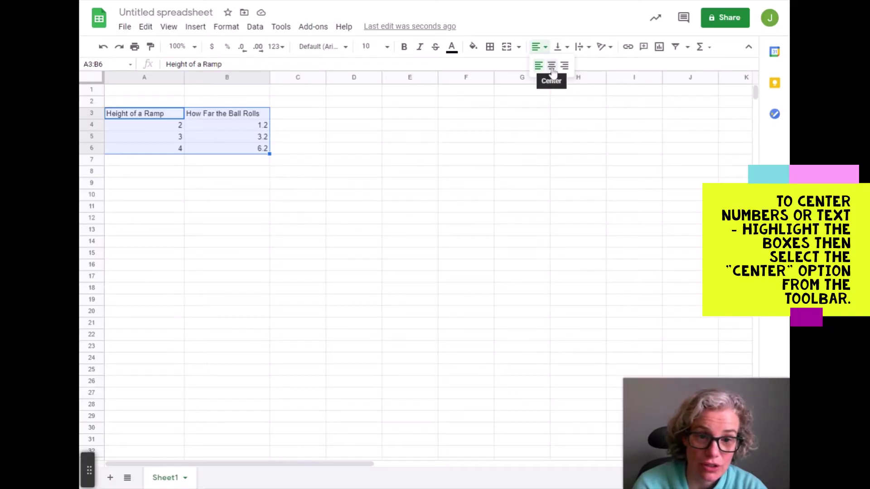
pyautogui.click(551, 66)
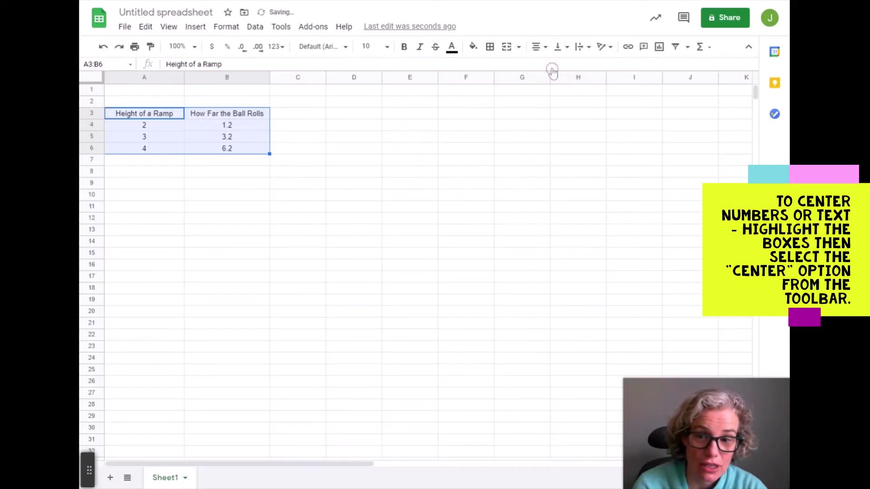
pyautogui.click(293, 207)
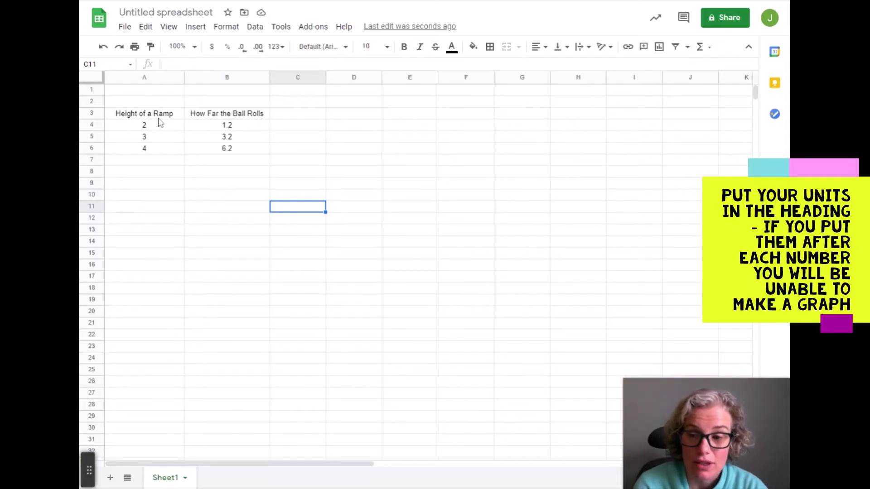
# Append '(m)' to the Height of a Ramp heading in A3.
pyautogui.doubleClick(176, 117)
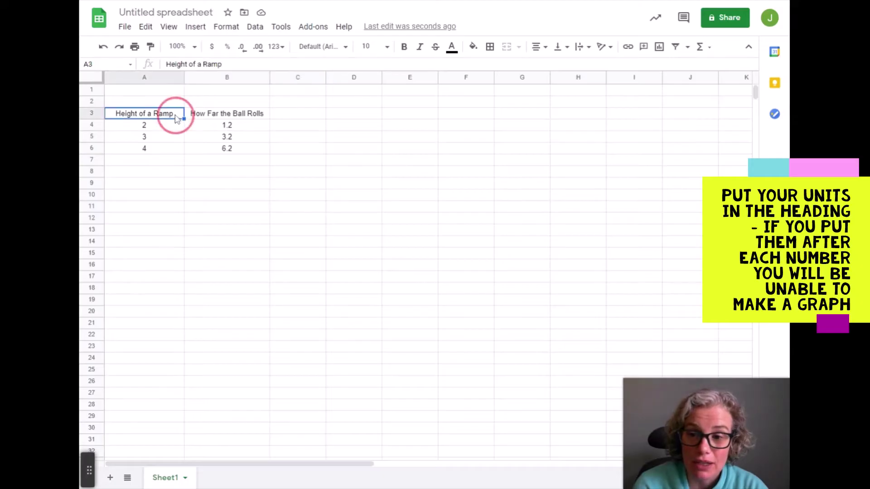
pyautogui.write('(')
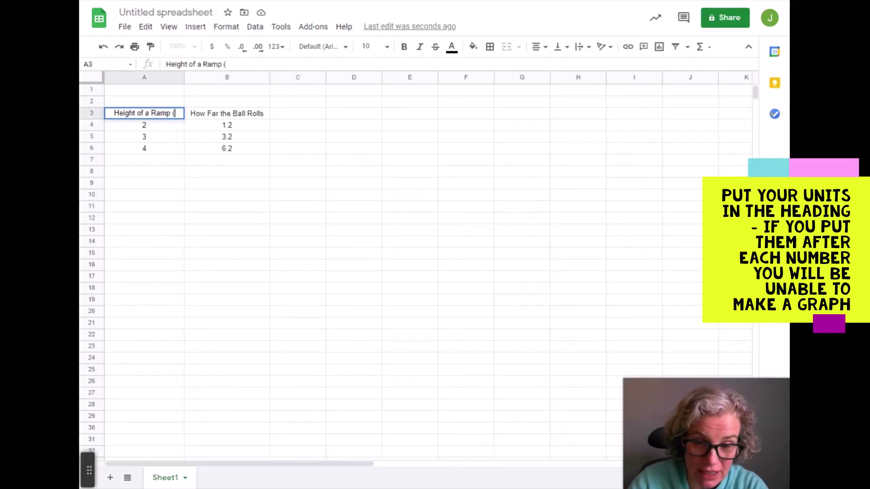
pyautogui.write('M')
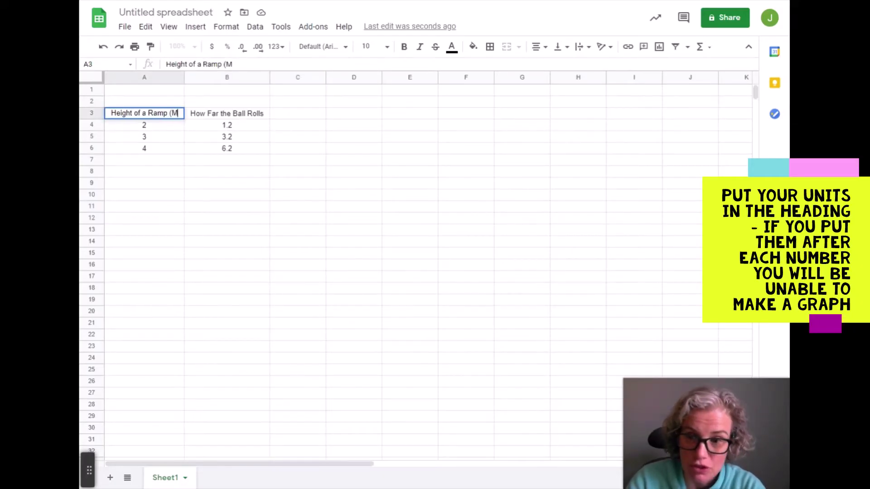
pyautogui.press('BackSpace')
pyautogui.write('m)')
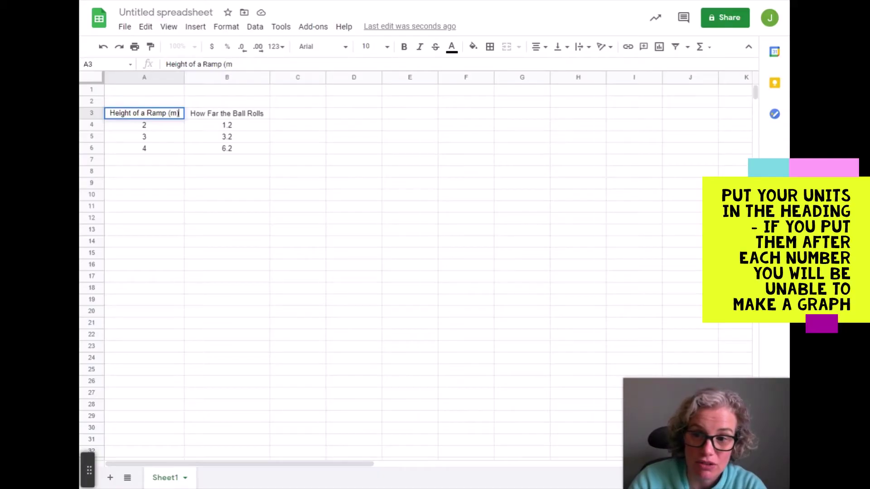
pyautogui.click(160, 153)
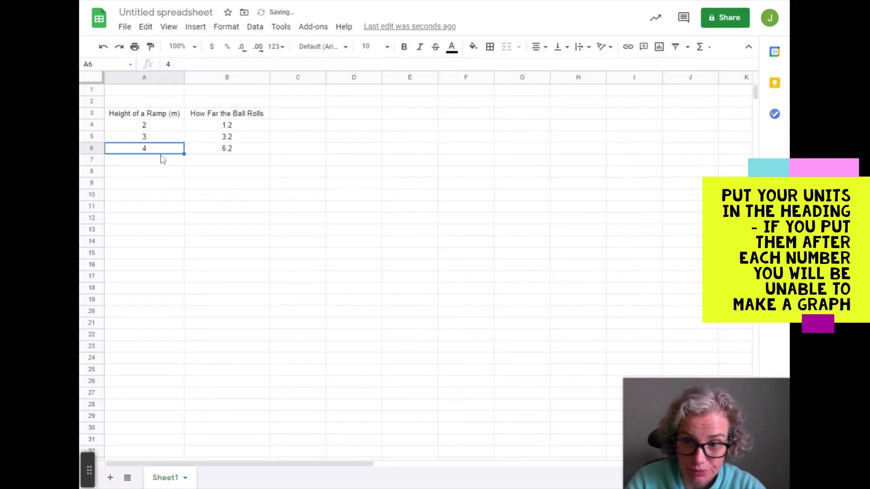
# Add 'm' to A4, then remove it so A4 is plain 2.
pyautogui.doubleClick(171, 130)
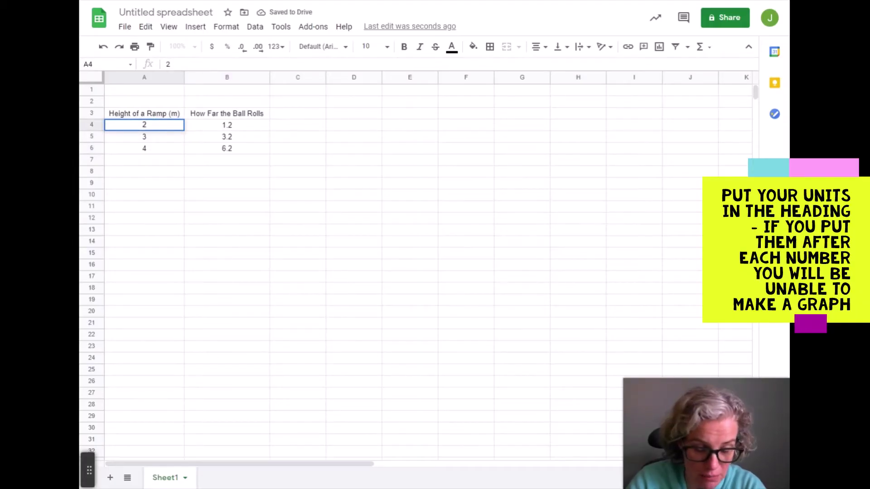
pyautogui.write('m')
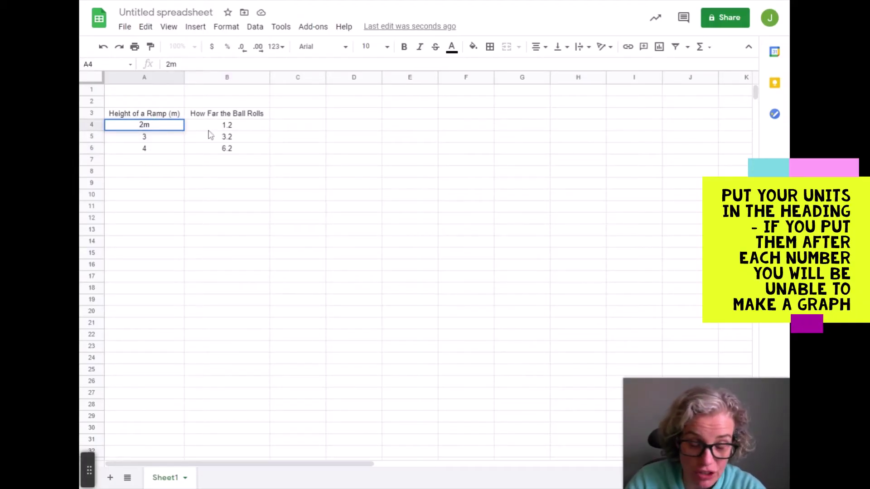
pyautogui.click(196, 140)
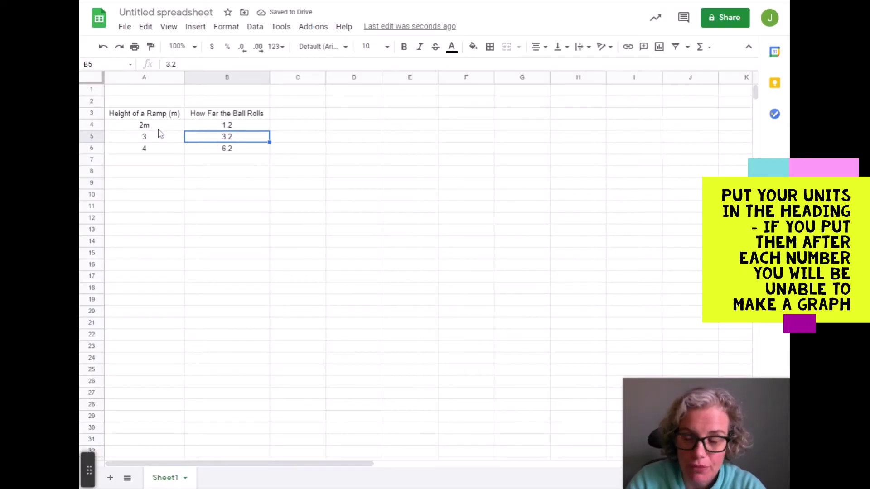
pyautogui.click(159, 129)
pyautogui.doubleClick(159, 129)
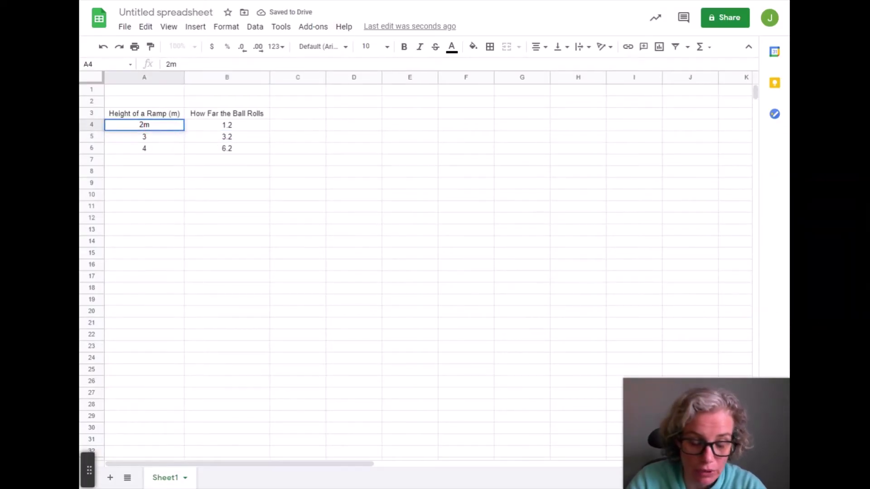
pyautogui.press('BackSpace')
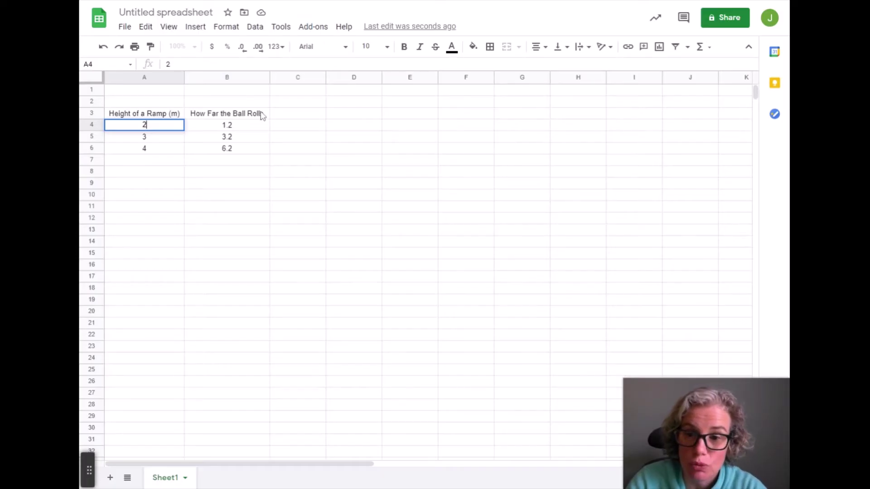
# Append '(m)' to the How Far the Ball Rolls heading in B3.
pyautogui.doubleClick(262, 114)
pyautogui.write('(m)')
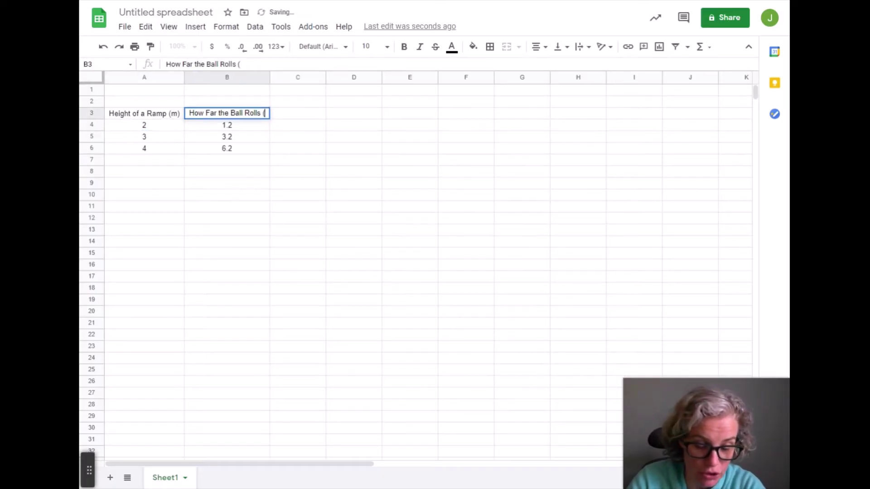
pyautogui.click(248, 175)
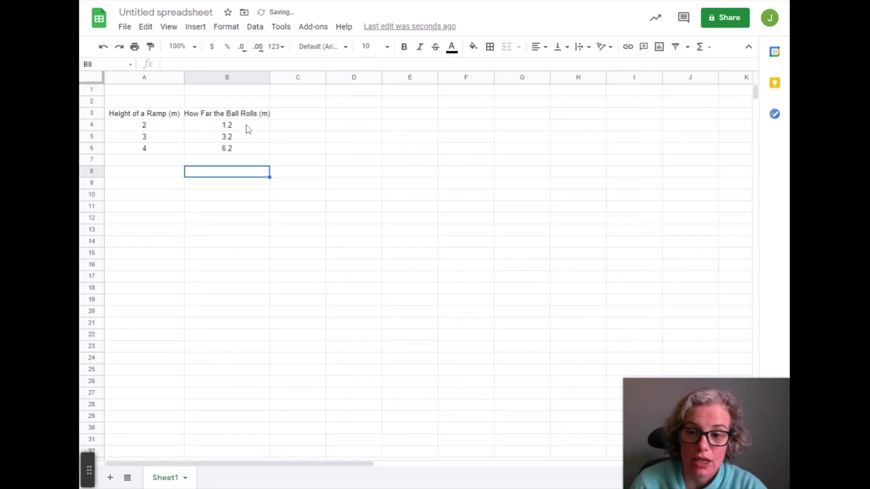
pyautogui.doubleClick(270, 78)
pyautogui.click(288, 191)
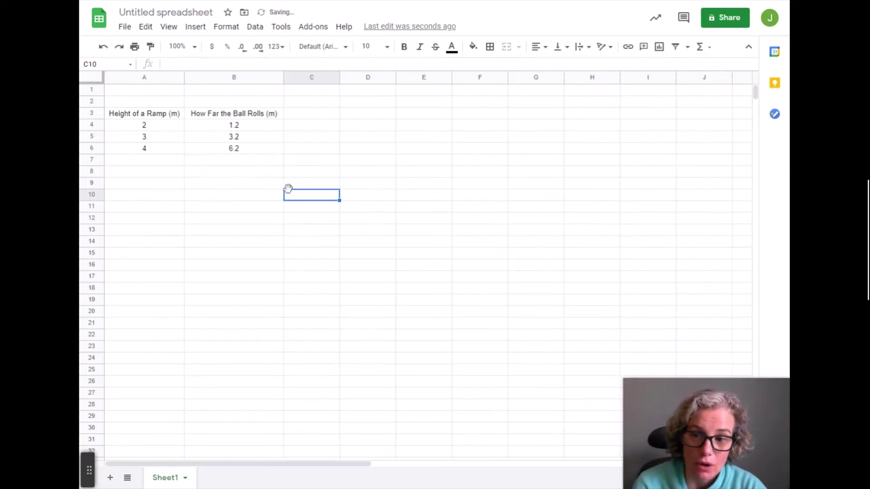
pyautogui.moveTo(132, 113); pyautogui.dragTo(138, 154)
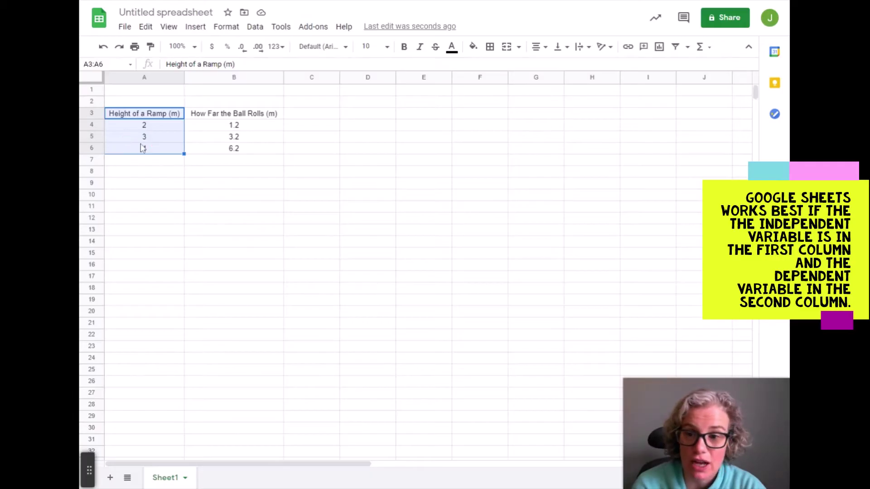
pyautogui.moveTo(223, 103); pyautogui.dragTo(224, 150)
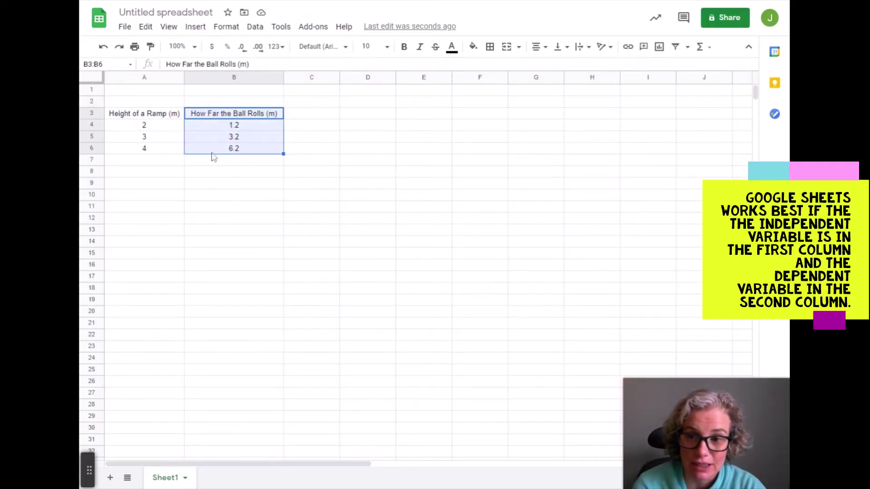
pyautogui.click(183, 199)
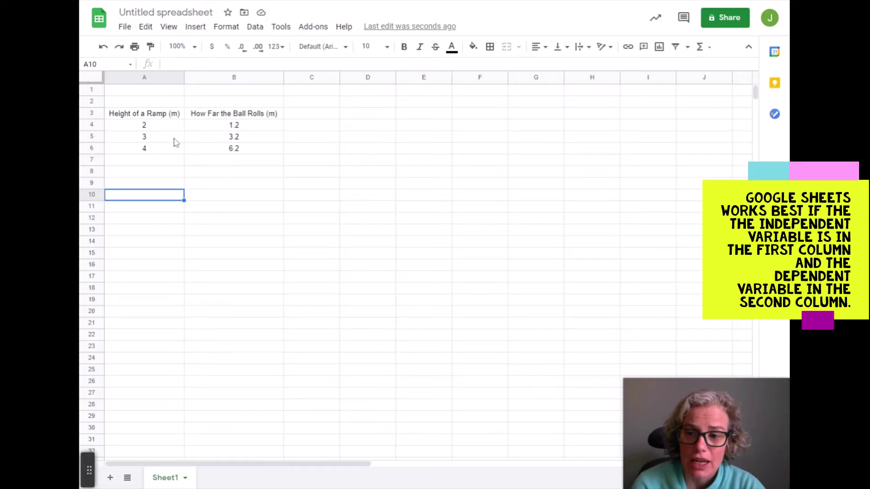
pyautogui.click(159, 117)
pyautogui.click(209, 113)
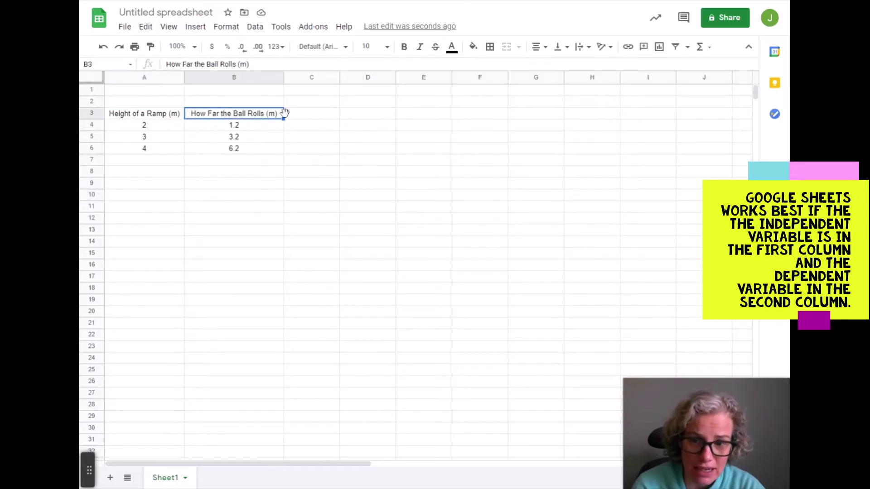
pyautogui.moveTo(284, 113); pyautogui.dragTo(340, 113)
pyautogui.click(341, 117)
pyautogui.click(104, 47)
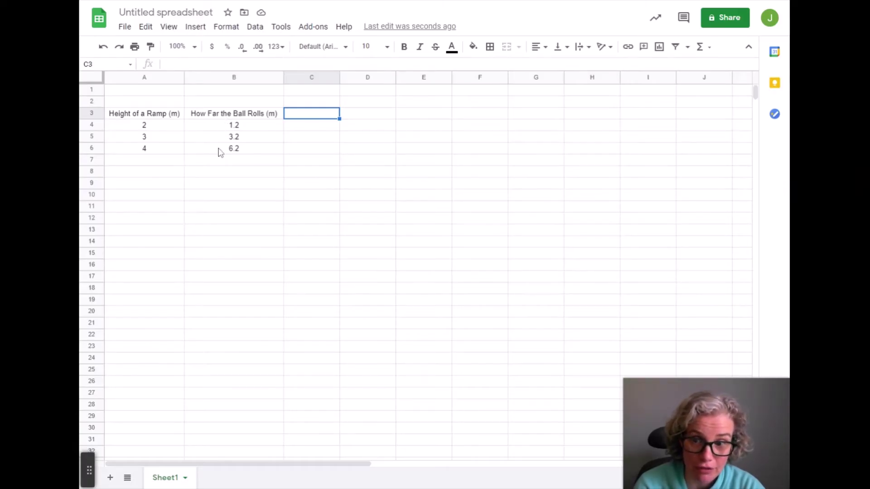
# Insert a scatter chart from the A3:B6 ramp table via Insert > Chart.
pyautogui.moveTo(150, 113); pyautogui.dragTo(274, 155)
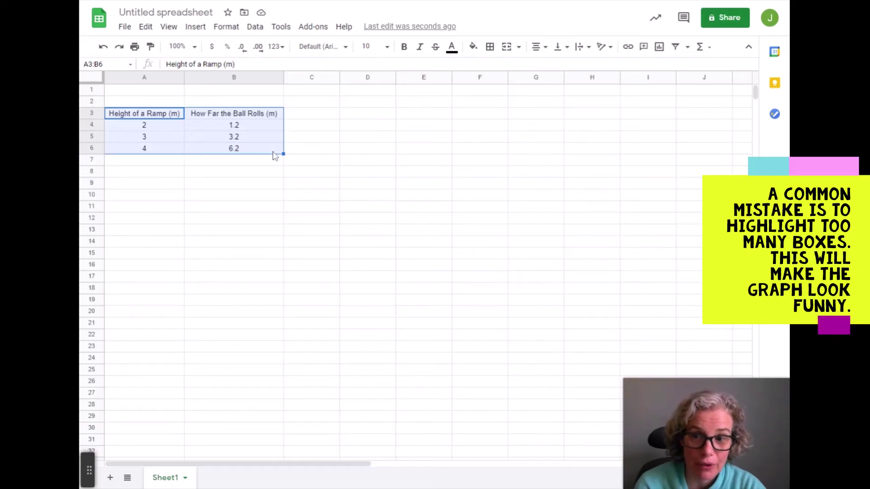
pyautogui.click(202, 33)
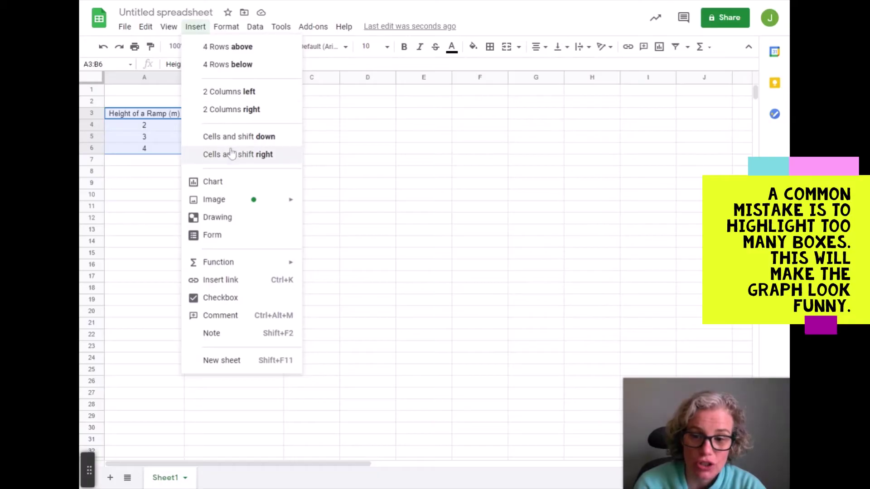
pyautogui.moveTo(238, 200)
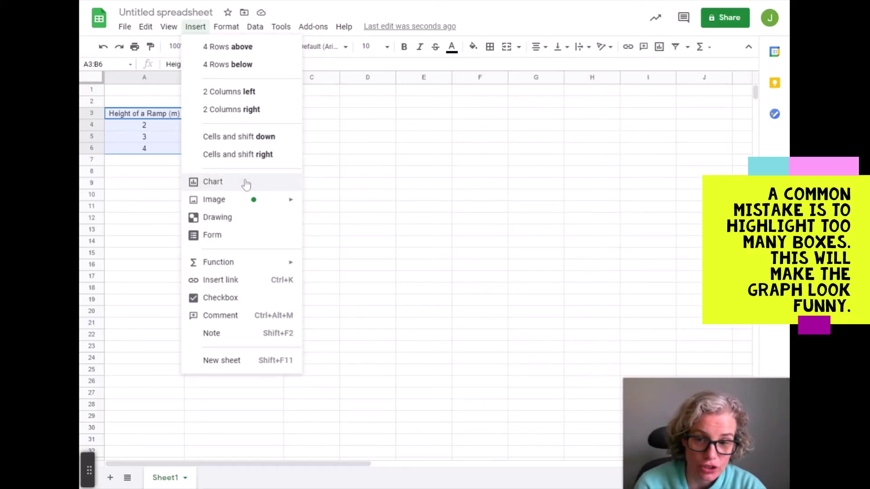
pyautogui.click(245, 183)
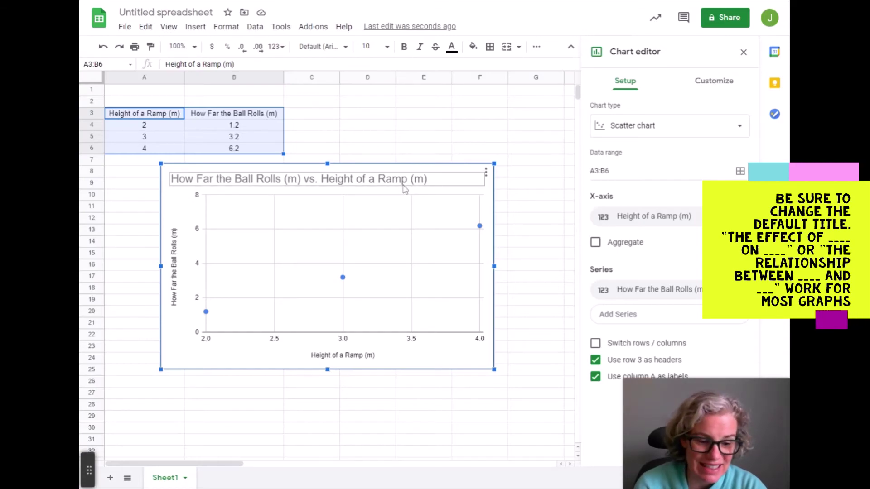
# Replace the chart title text with 'The relationship between the height of a ramp and how far a ball rolls'.
pyautogui.click(409, 181)
pyautogui.click(424, 179)
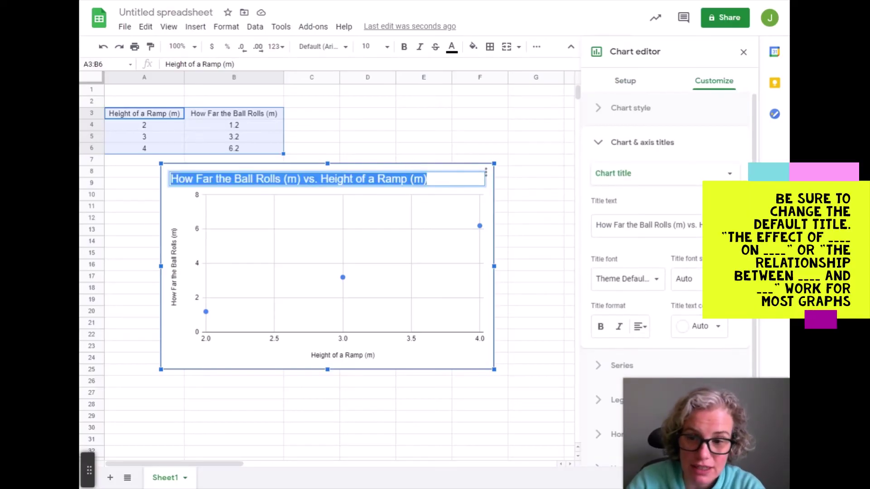
pyautogui.write('The relatio')
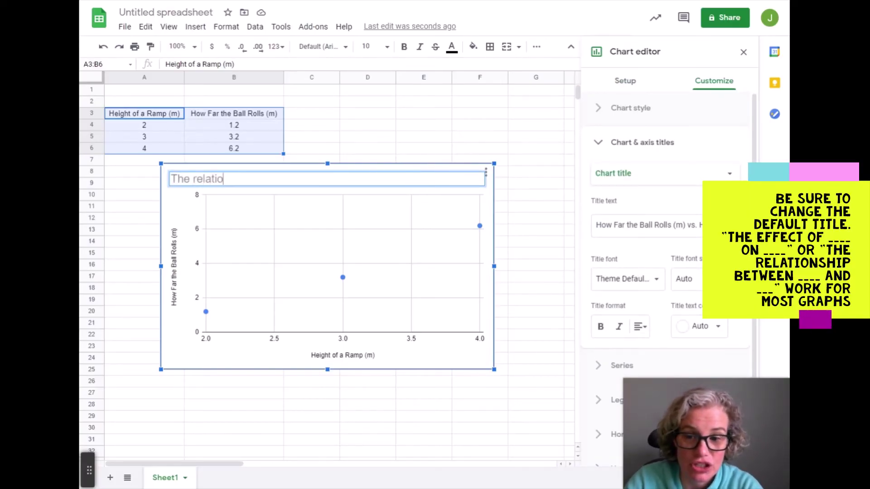
pyautogui.write('nship')
pyautogui.press('BackSpace')
pyautogui.press('BackSpace')
pyautogui.press('BackSpace')
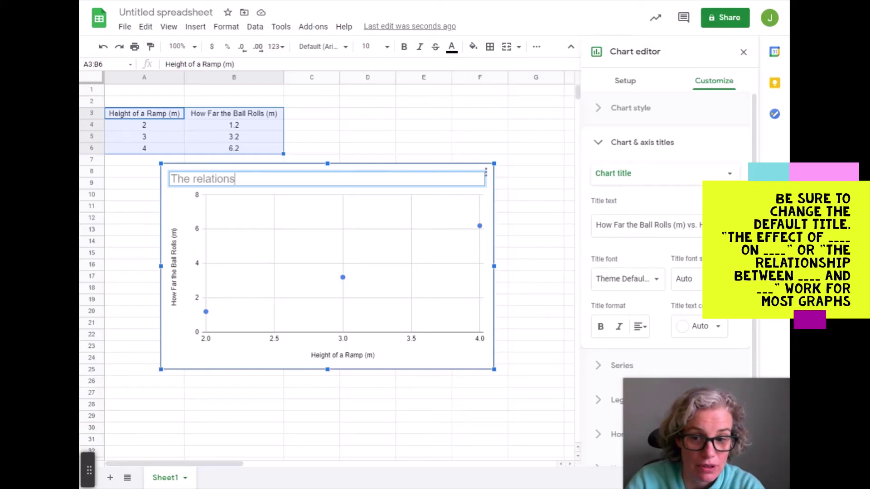
pyautogui.write('hip')
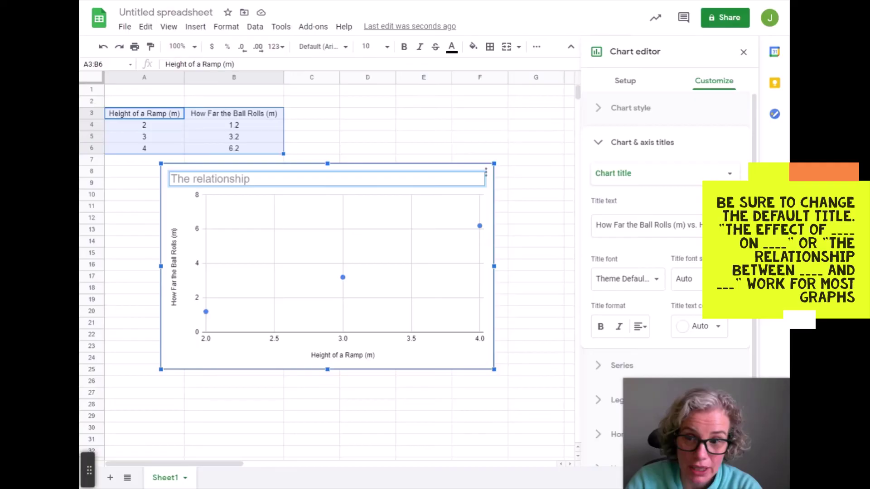
pyautogui.write('between the height of a ramp and how far a ball rolls')
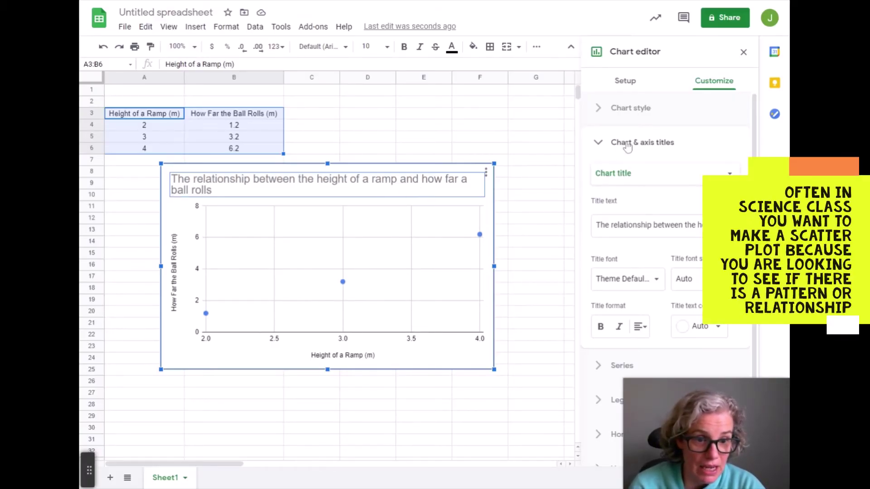
pyautogui.click(607, 111)
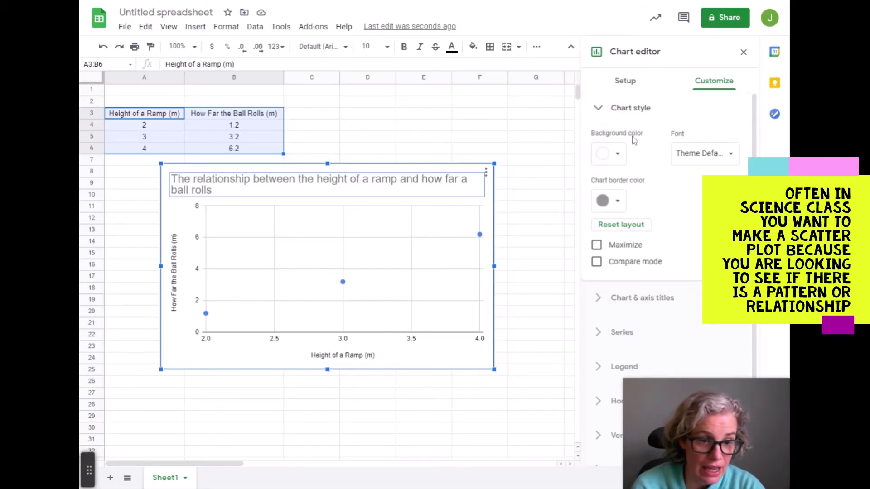
pyautogui.click(605, 114)
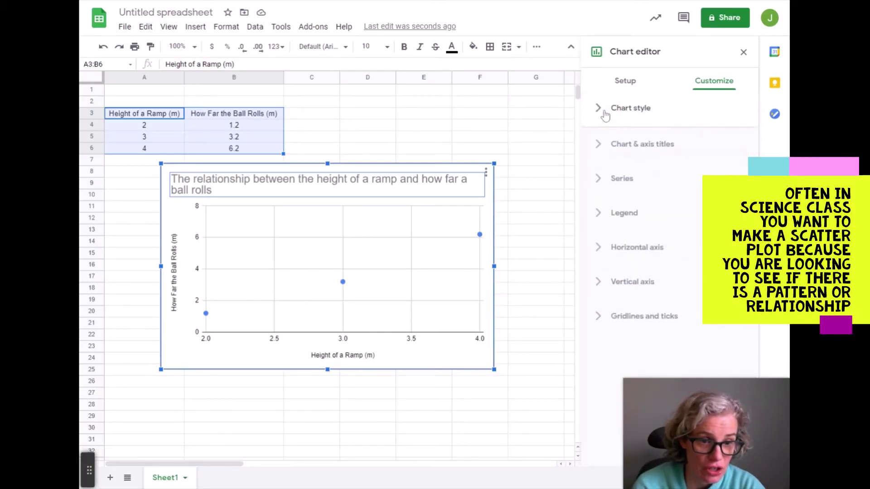
pyautogui.click(625, 82)
pyautogui.click(630, 132)
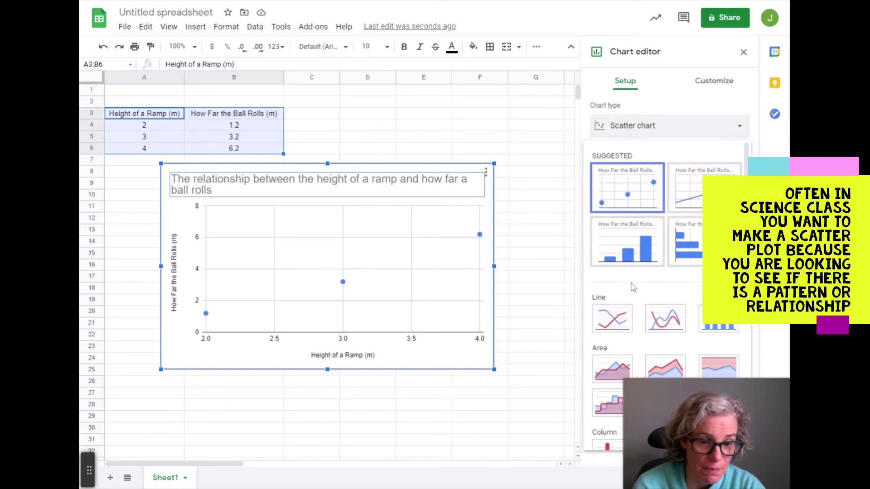
pyautogui.scroll(-5, 625, 299)
pyautogui.scroll(-5, 625, 308)
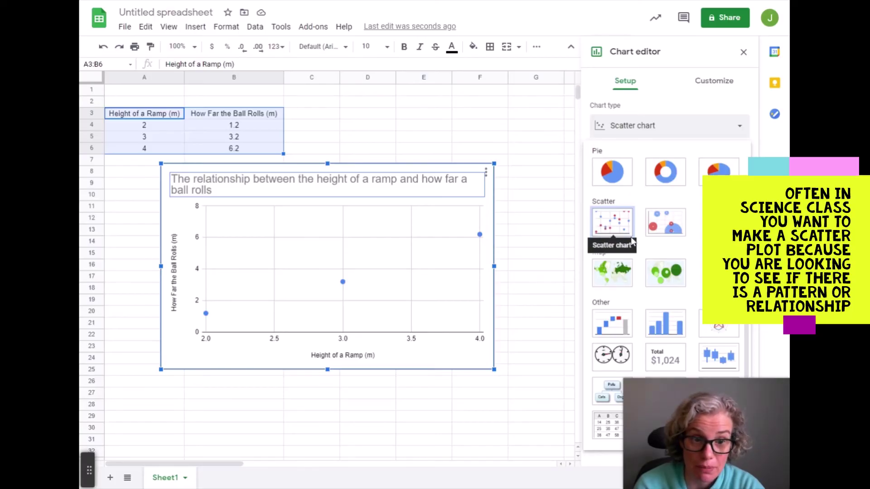
pyautogui.scroll(10, 611, 272)
pyautogui.click(714, 81)
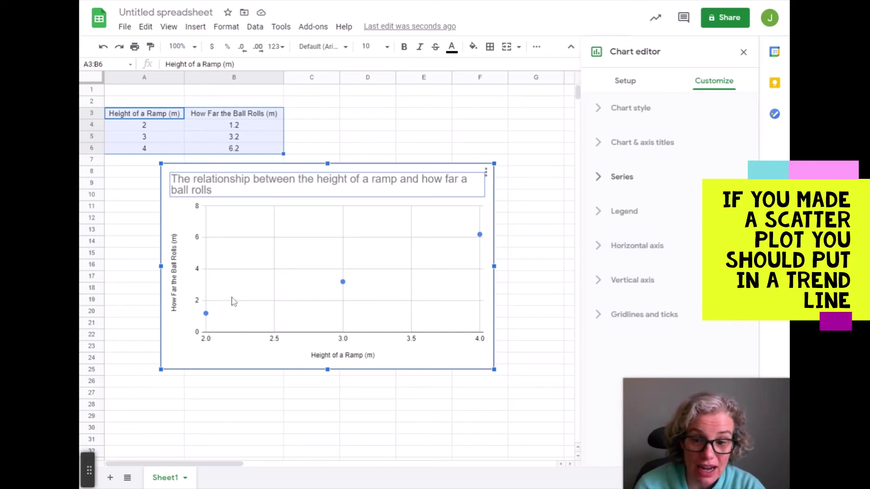
# Enable a linear trendline in the chart's Series settings and close the chart editor.
pyautogui.click(606, 179)
pyautogui.click(605, 179)
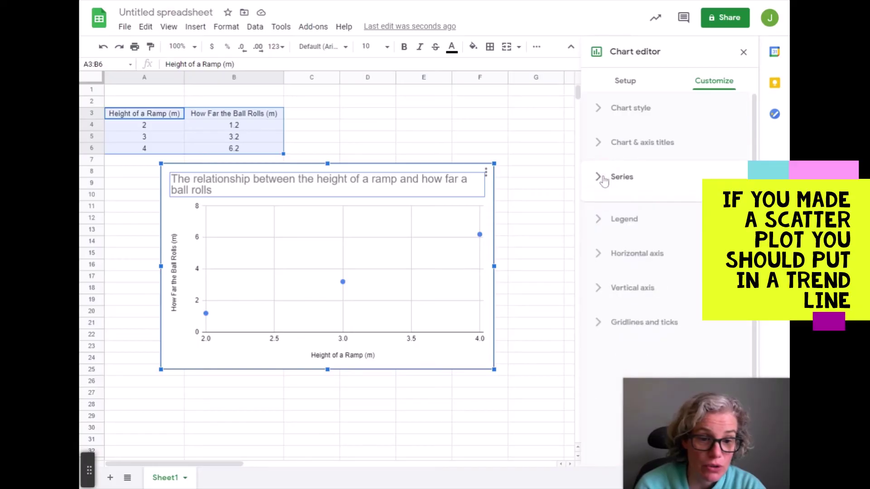
pyautogui.click(607, 178)
pyautogui.scroll(-5, 635, 227)
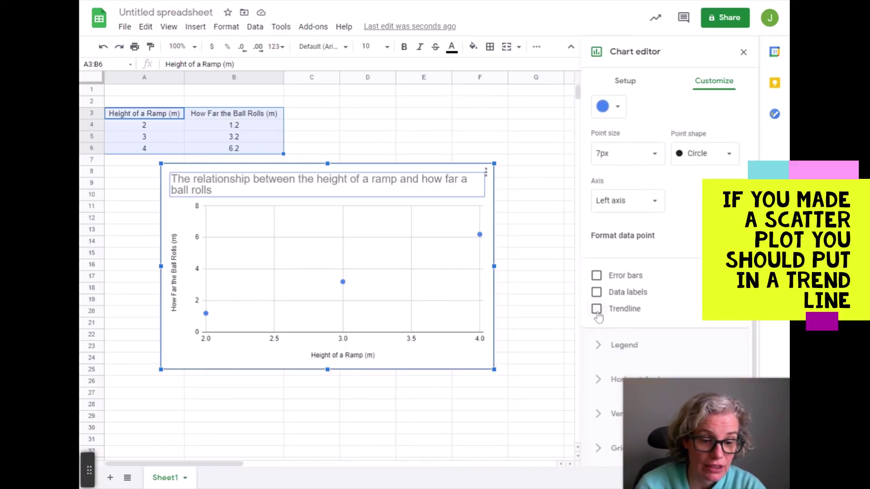
pyautogui.click(596, 312)
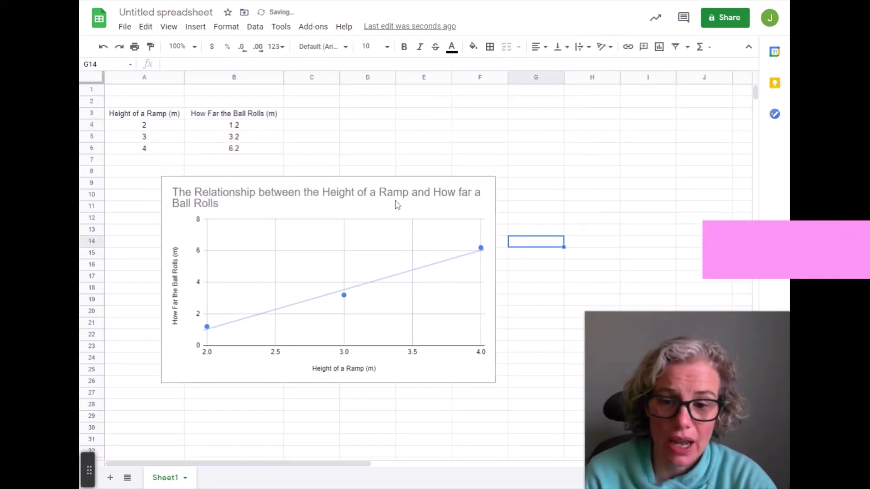
pyautogui.click(395, 202)
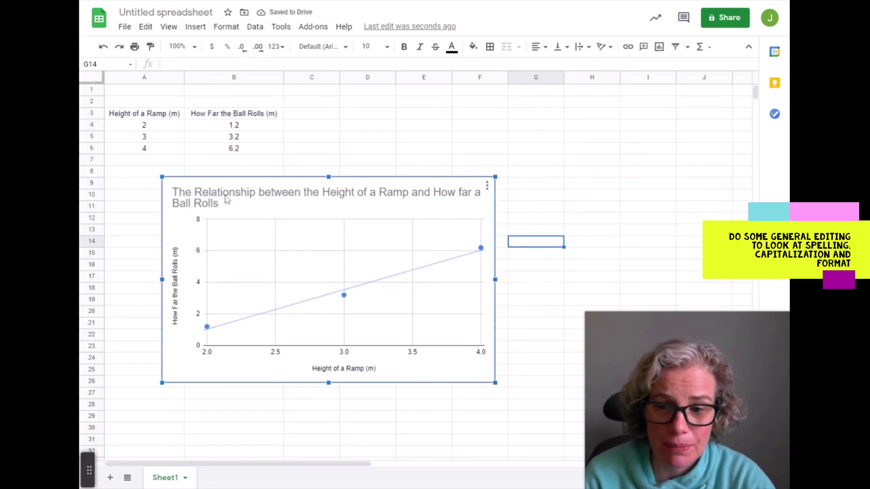
# Set the chart title's alignment to Center, then deselect the chart.
pyautogui.click(433, 197)
pyautogui.click(433, 197)
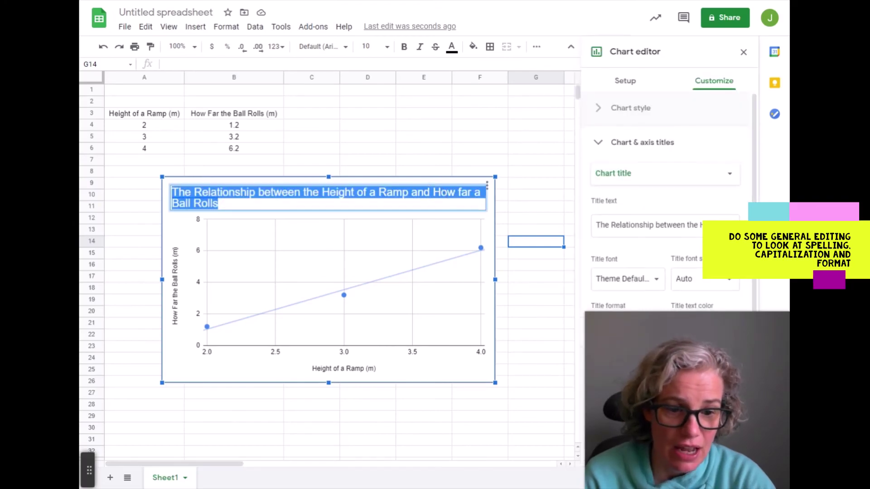
pyautogui.scroll(-1, 547, 171)
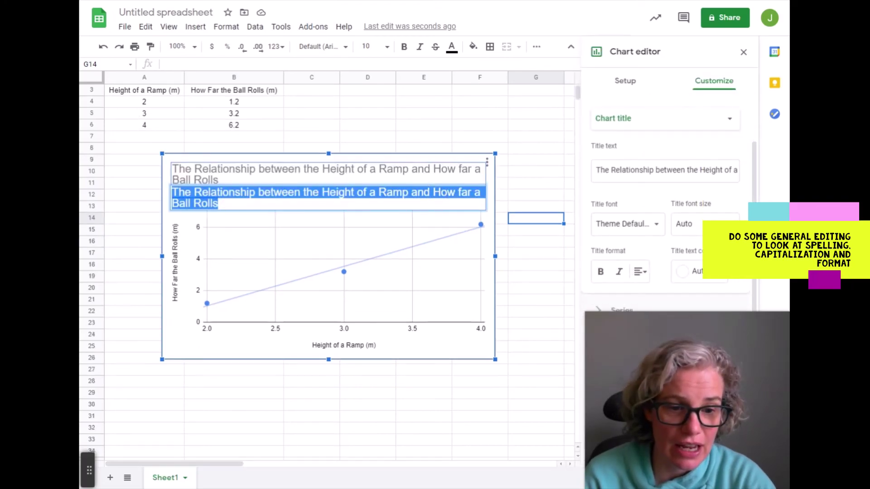
pyautogui.scroll(1, 600, 203)
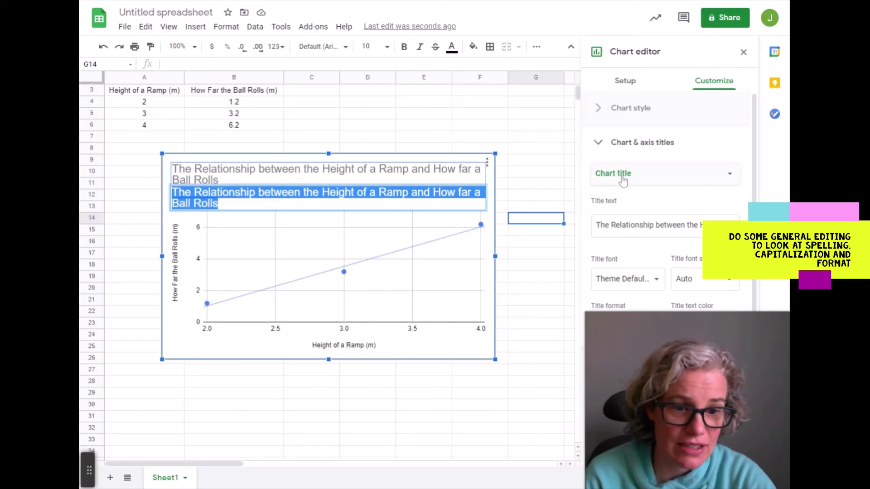
pyautogui.scroll(-3, 625, 180)
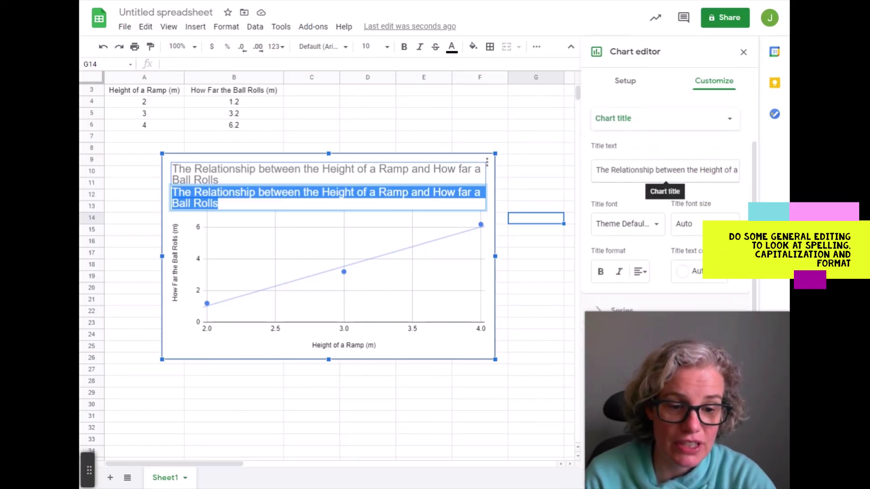
pyautogui.click(644, 273)
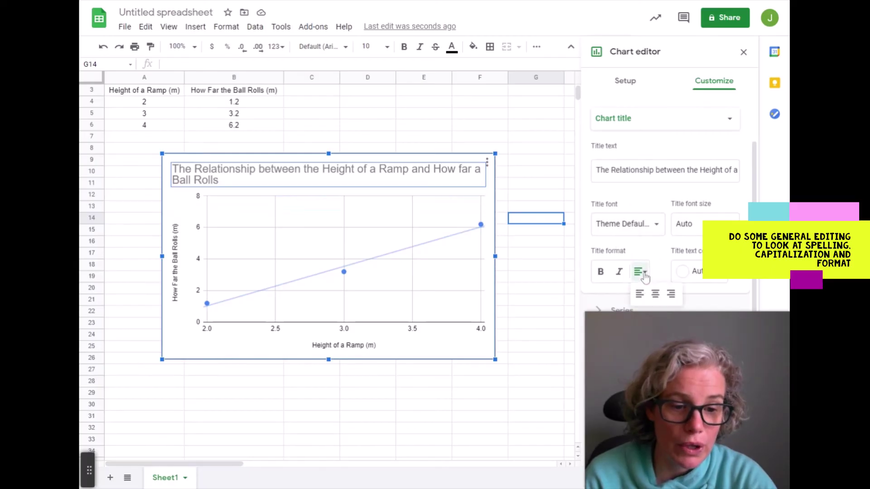
pyautogui.click(655, 294)
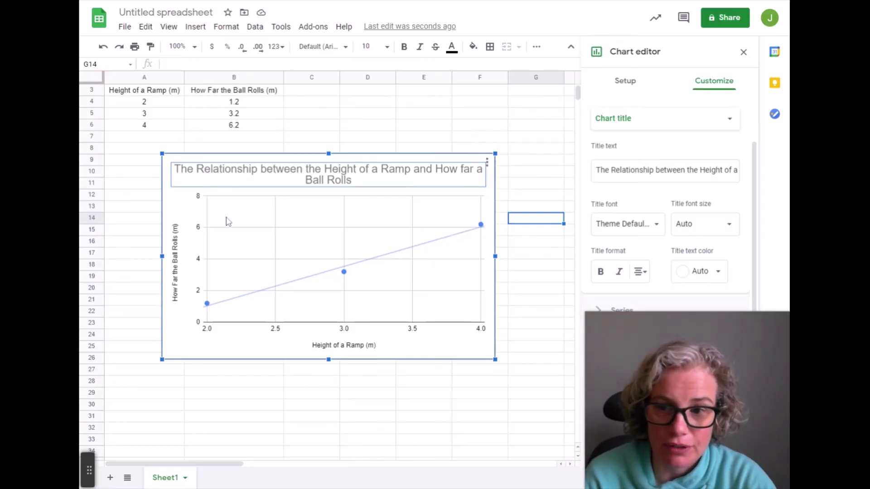
pyautogui.click(359, 145)
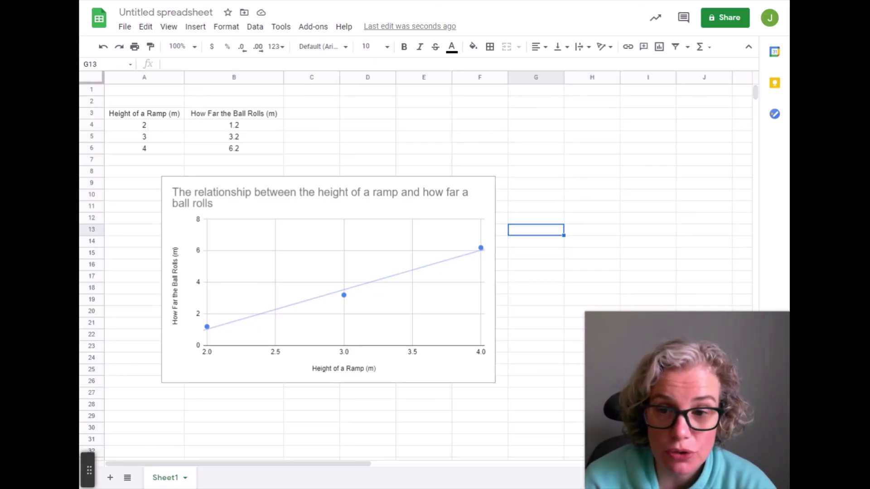
pyautogui.moveTo(145, 116); pyautogui.dragTo(251, 157)
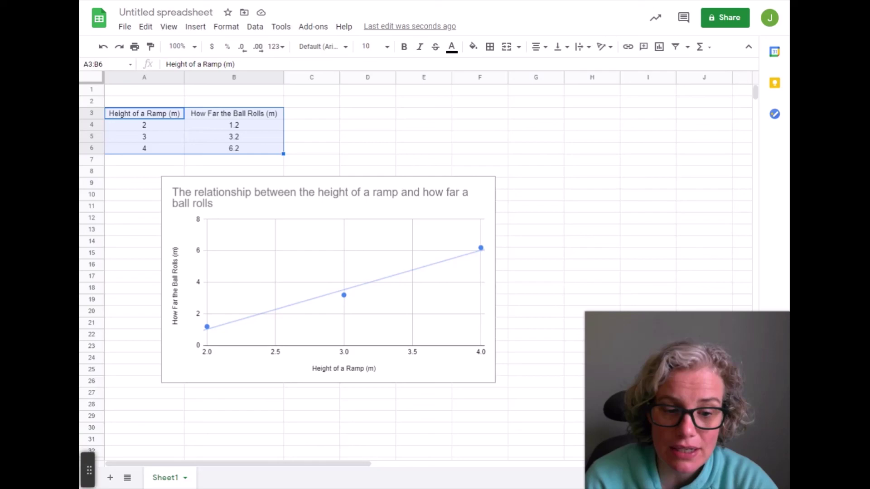
pyautogui.click(258, 162)
pyautogui.moveTo(156, 117); pyautogui.dragTo(145, 150)
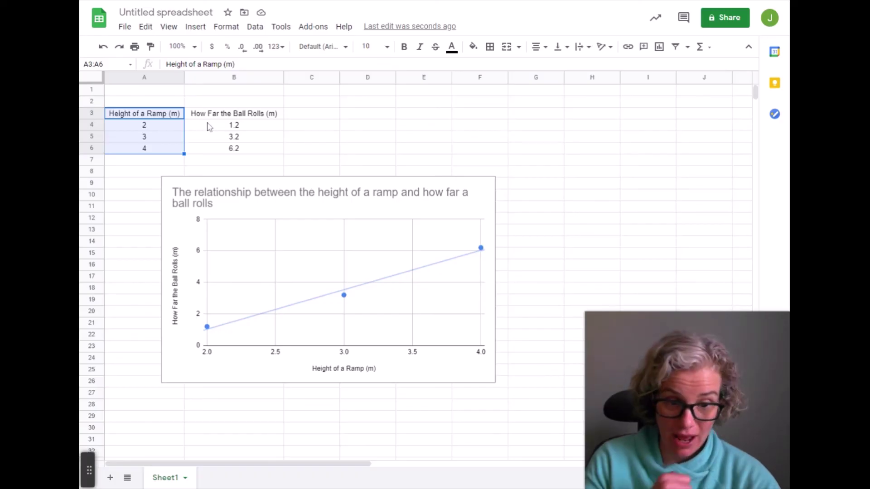
pyautogui.moveTo(236, 115); pyautogui.dragTo(237, 151)
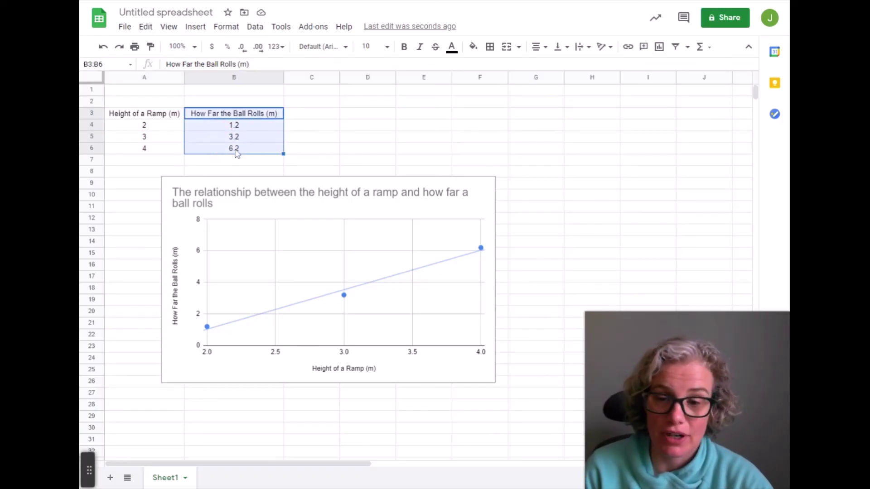